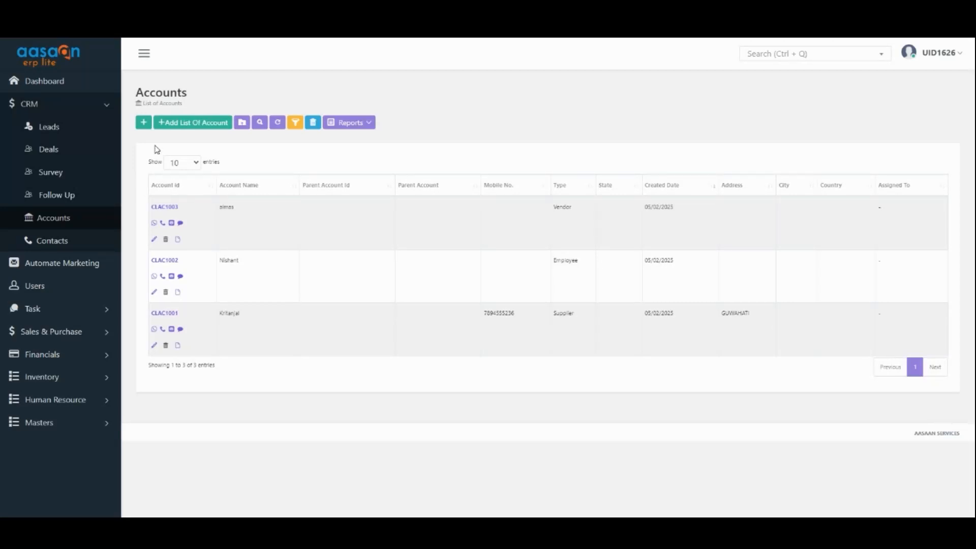
- Start a new account record and name it "Test Account"
left_click(142, 125)
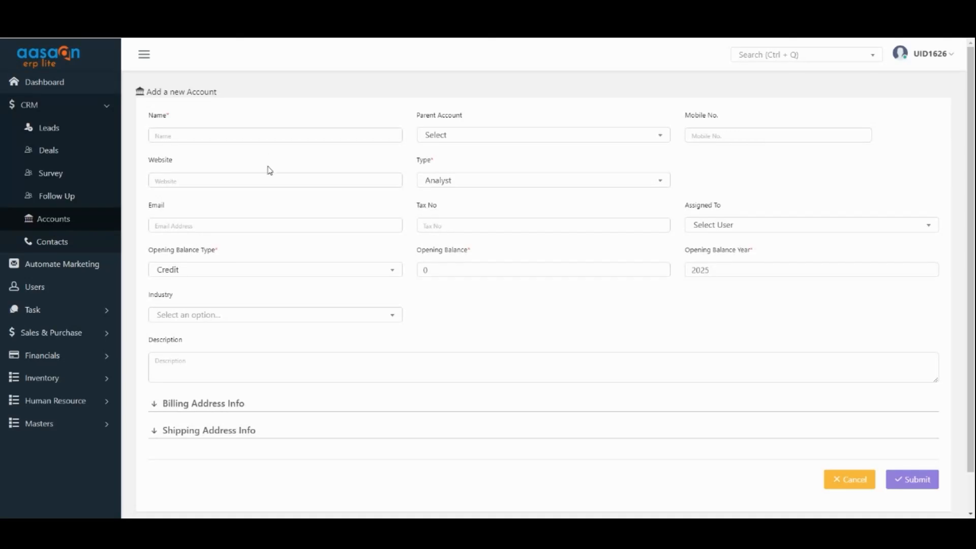
left_click(187, 139)
type("Tes")
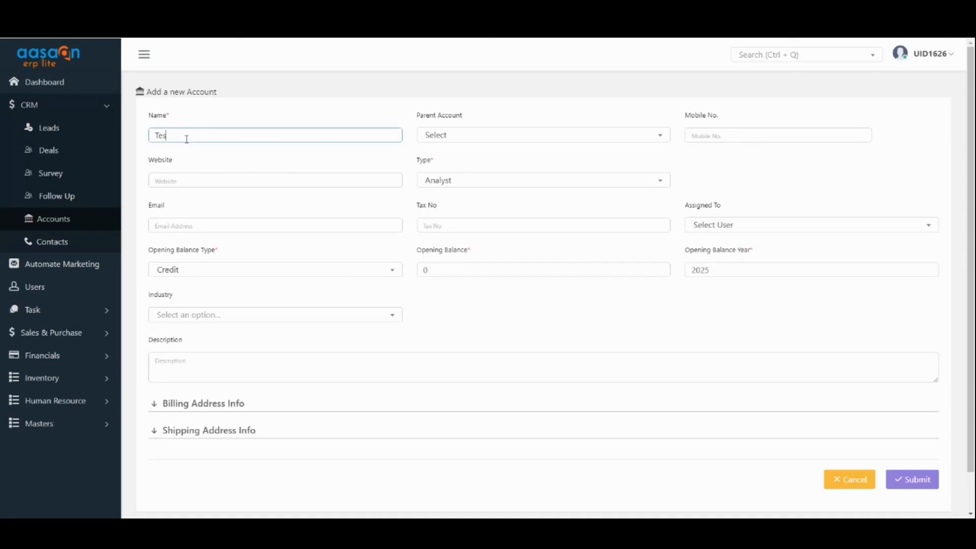
type("t Account")
left_click_drag(415, 115, 448, 108)
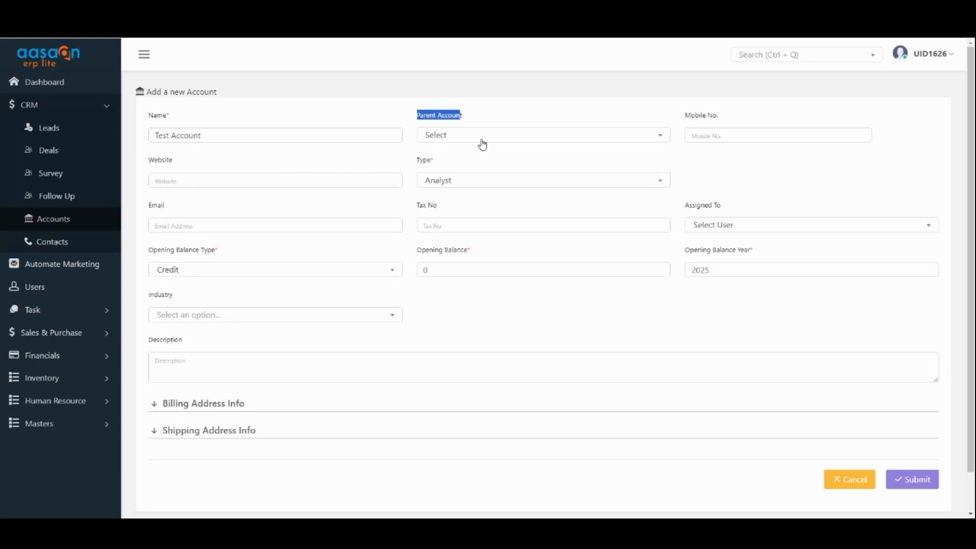
left_click(485, 162)
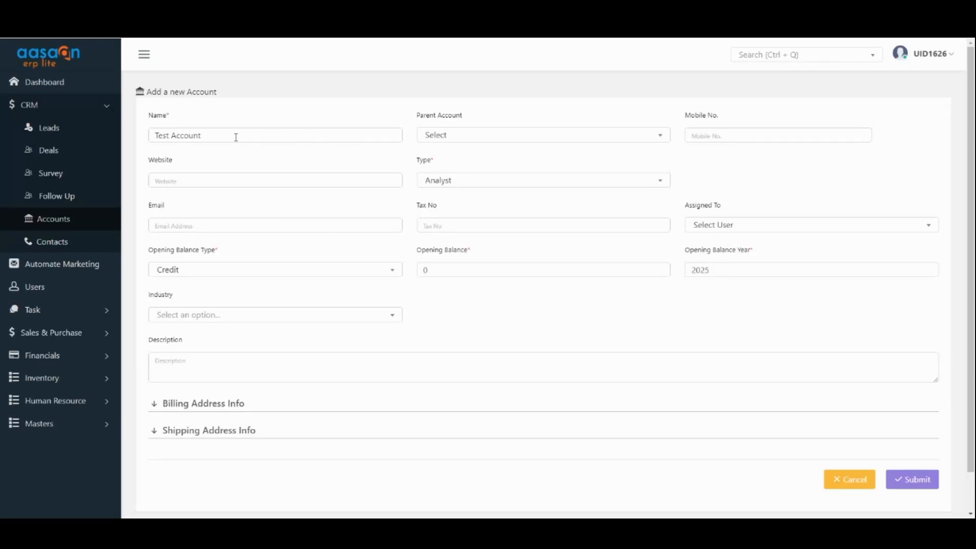
- Set the new account's type to Customer
left_click(213, 137)
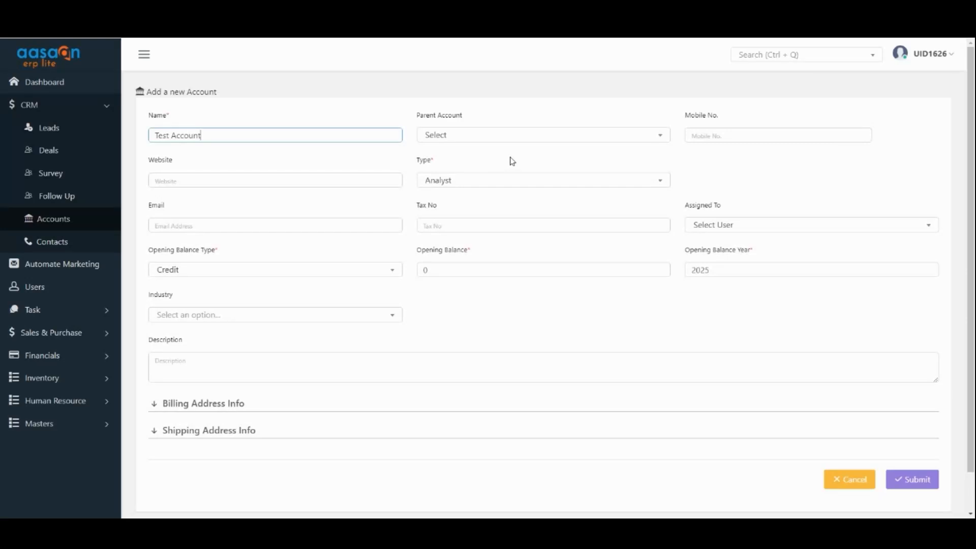
left_click(491, 189)
left_click(491, 188)
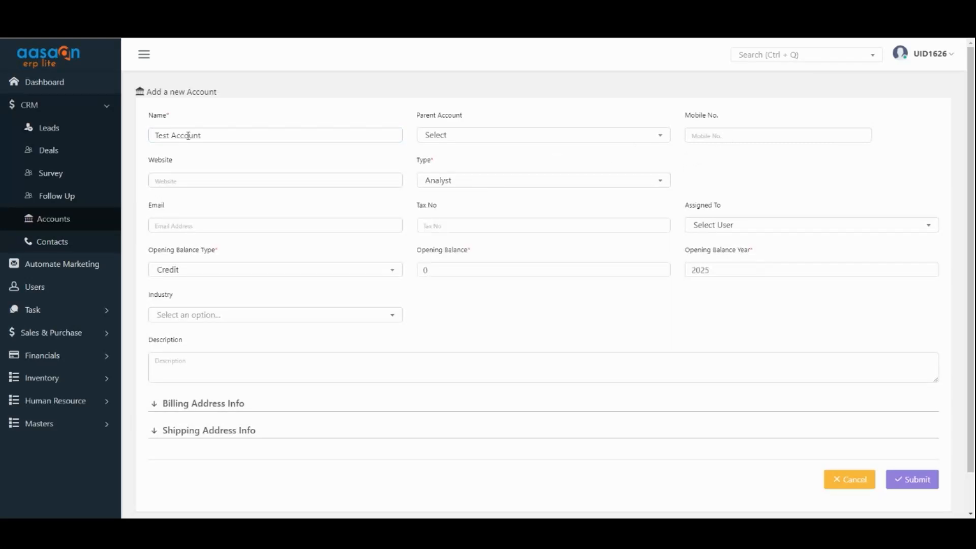
left_click(457, 183)
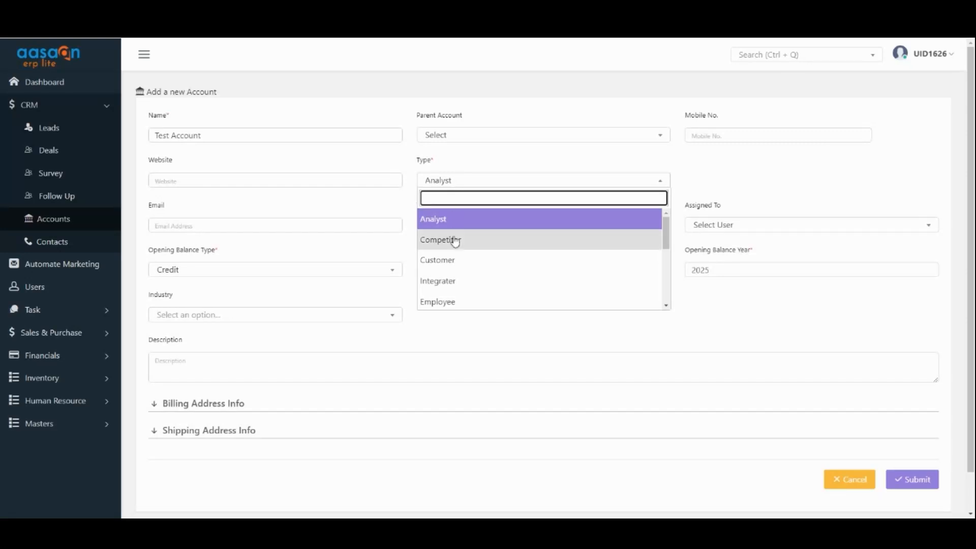
left_click(460, 267)
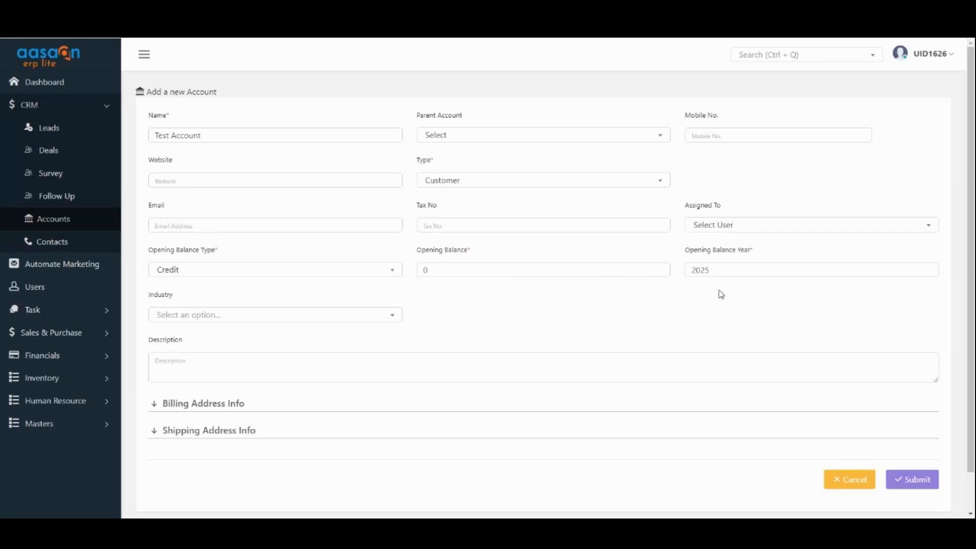
- Expand the billing and shipping address sections of the account form, leave them blank, and submit the account
left_click(207, 402)
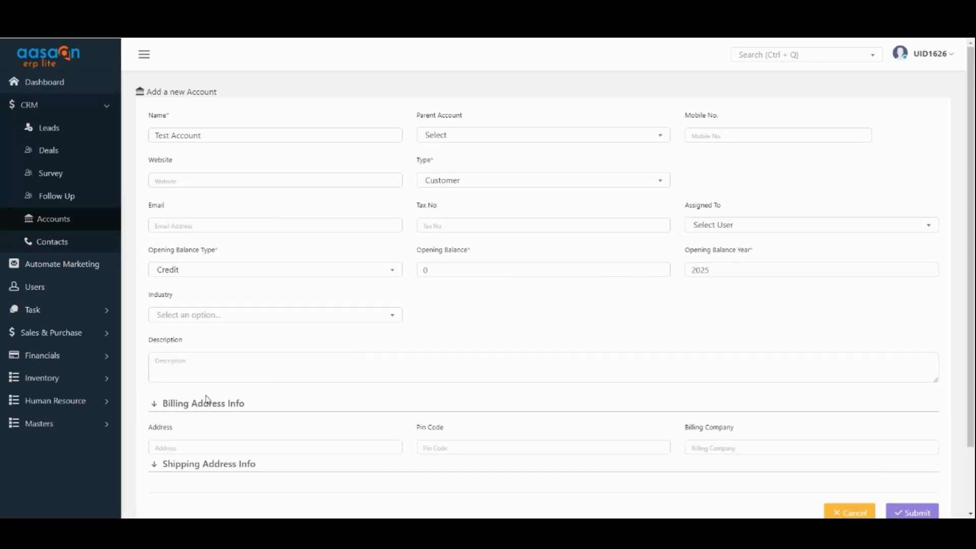
scroll(209, 391, "down", 3)
left_click(212, 387)
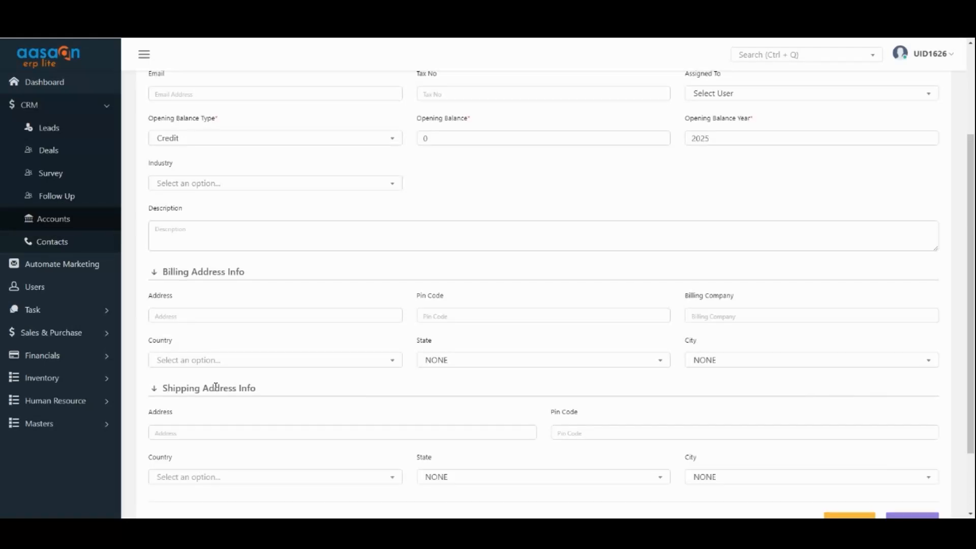
scroll(216, 386, "down", 3)
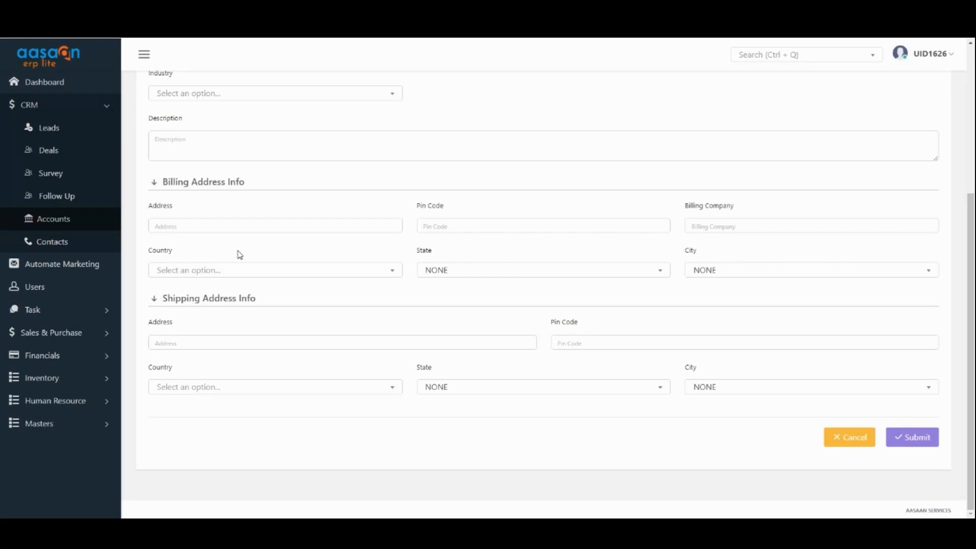
scroll(240, 255, "up", 5)
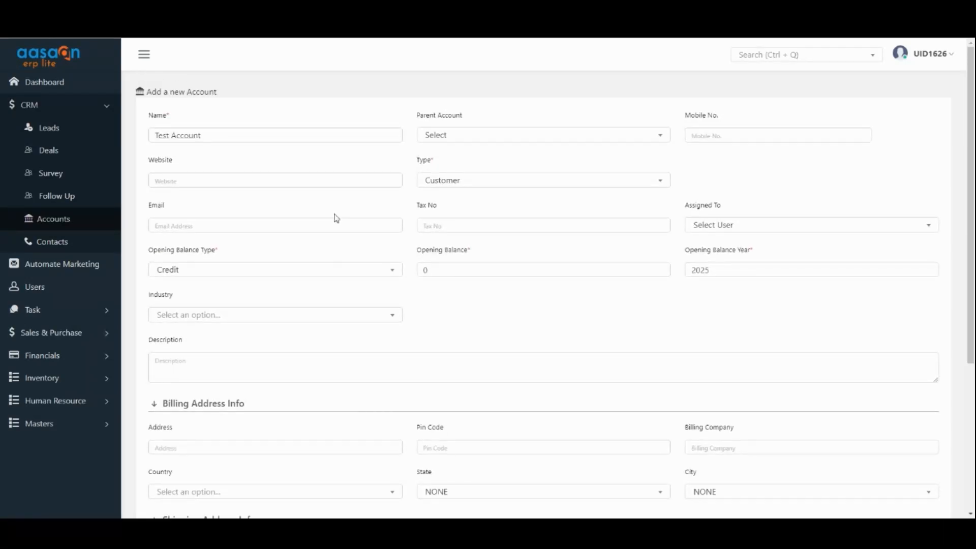
scroll(404, 239, "down", 4)
left_click(929, 461)
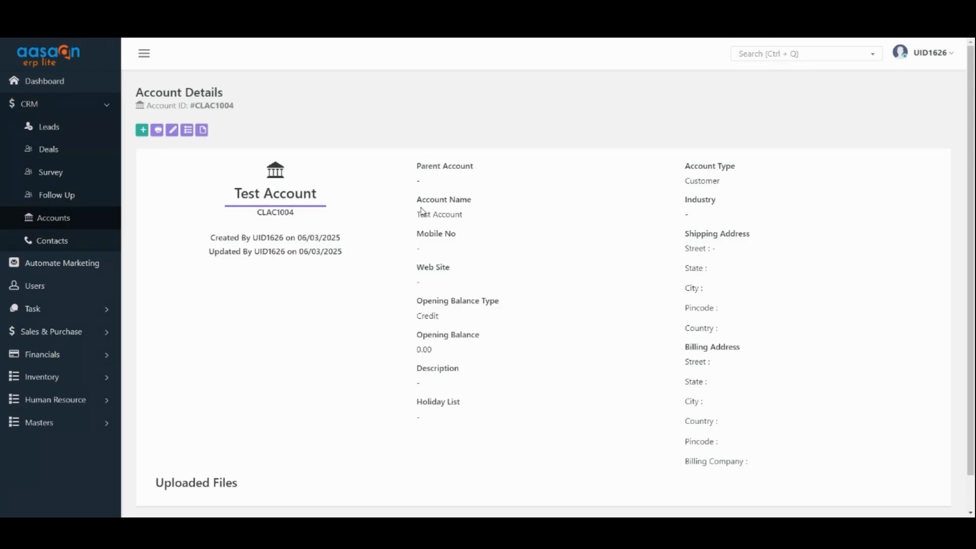
- Review the saved account's details and return to the list of accounts
left_click_drag(415, 210, 549, 255)
left_click(734, 332)
scroll(524, 309, "down", 2)
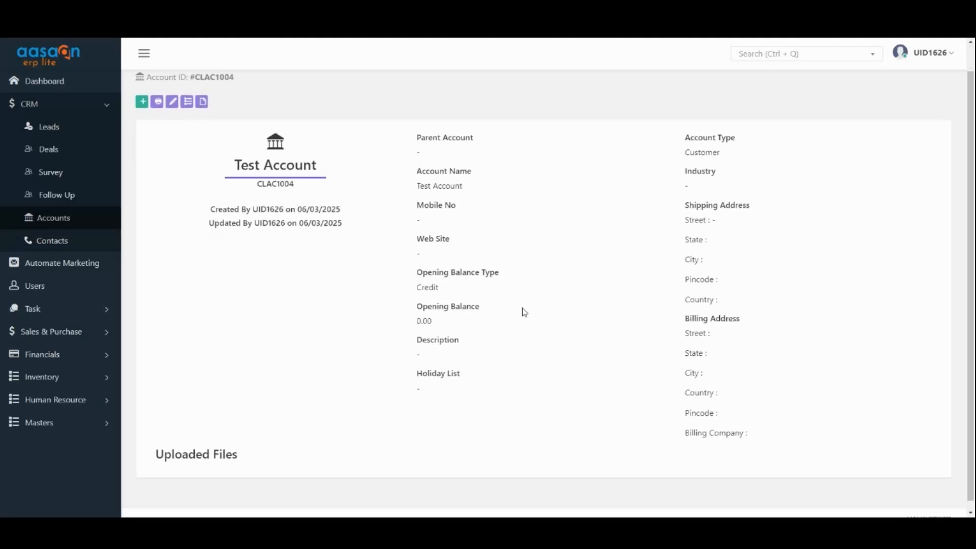
scroll(529, 305, "up", 2)
scroll(527, 306, "down", 2)
scroll(525, 305, "up", 2)
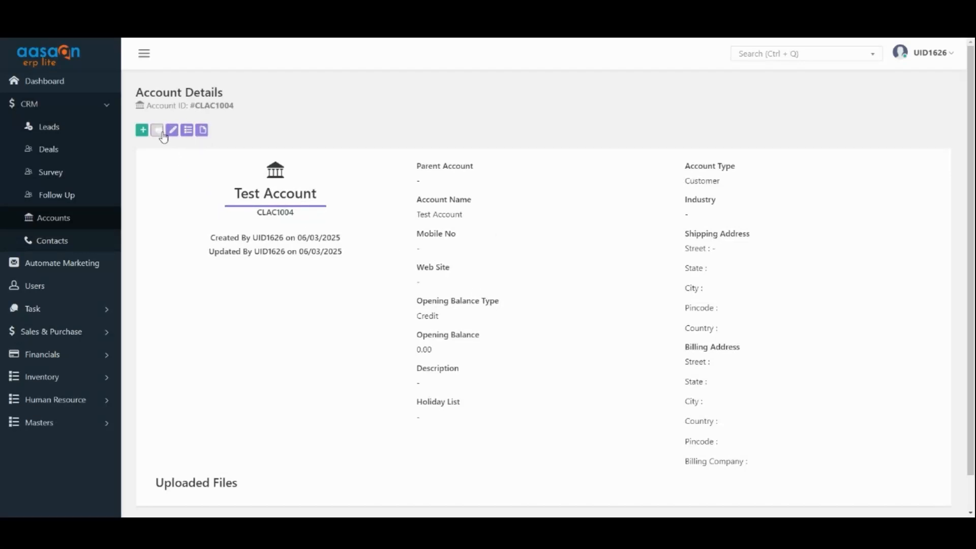
left_click(187, 131)
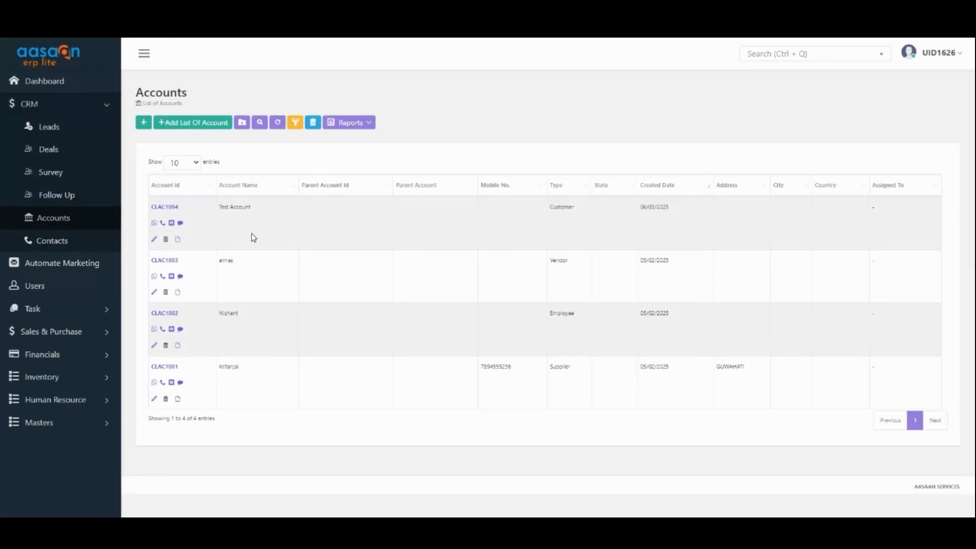
- Examine the Test Account entry in the accounts list along with the available filter fields and report options
left_click_drag(218, 206, 258, 211)
left_click_drag(590, 208, 514, 201)
left_click(465, 131)
left_click(296, 123)
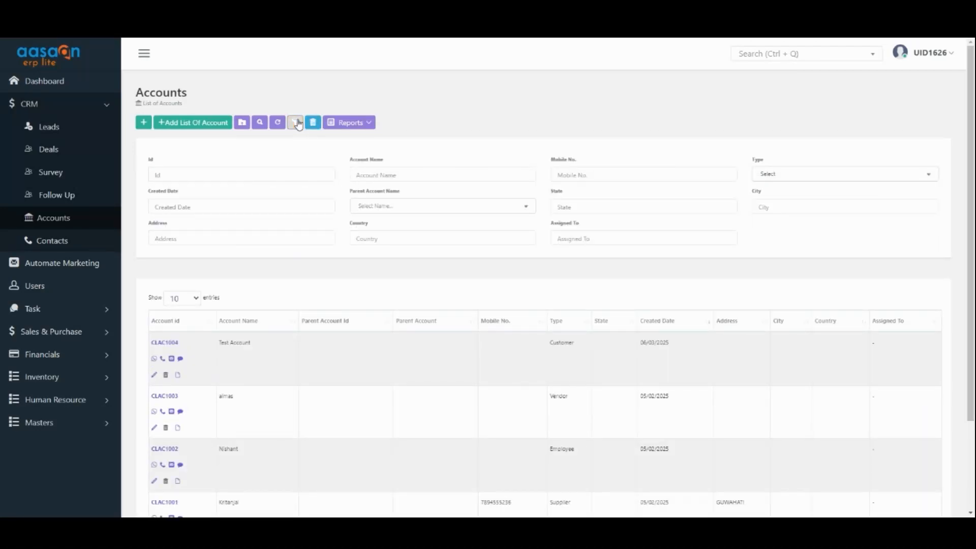
left_click(297, 123)
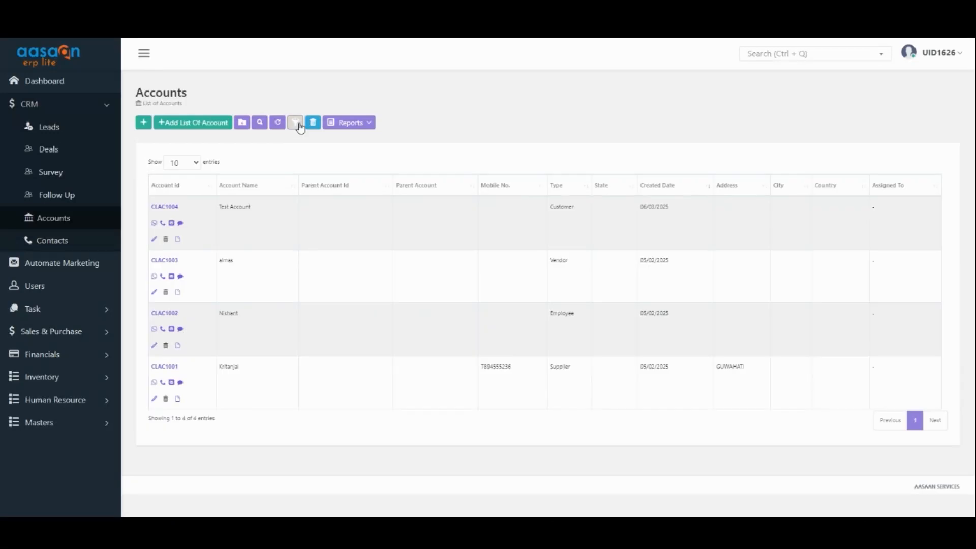
left_click(369, 124)
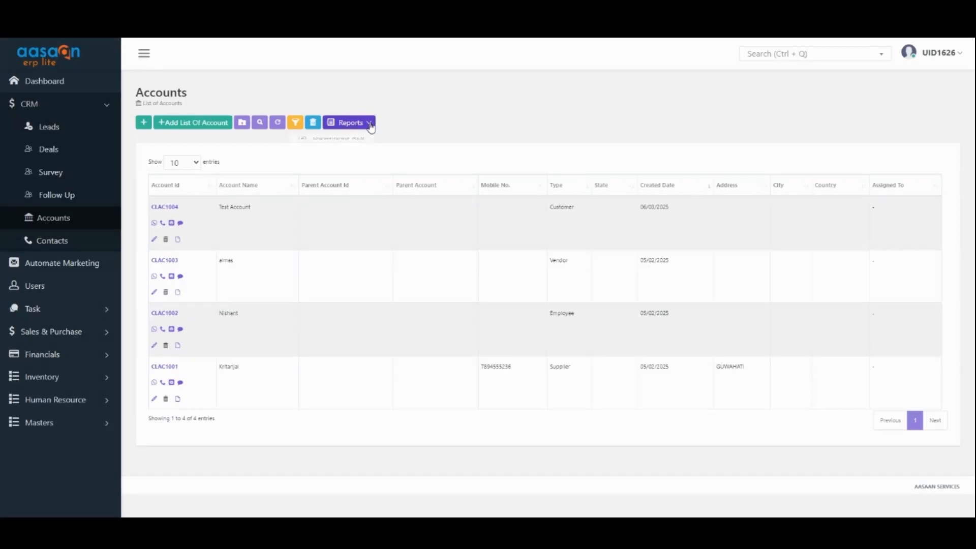
left_click(438, 136)
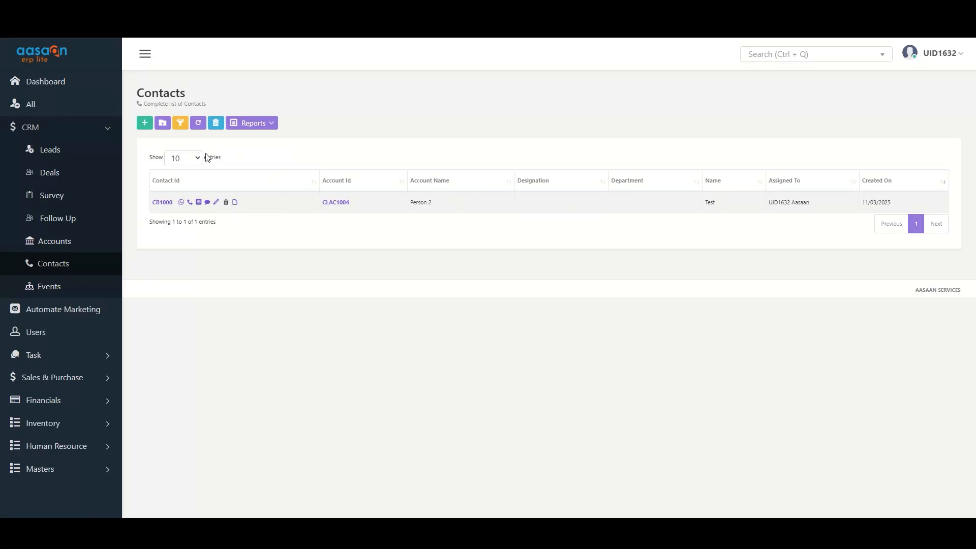
- Start a new contact, enter the contact's name, and assign it to the account Karam PVT LTD
left_click(145, 124)
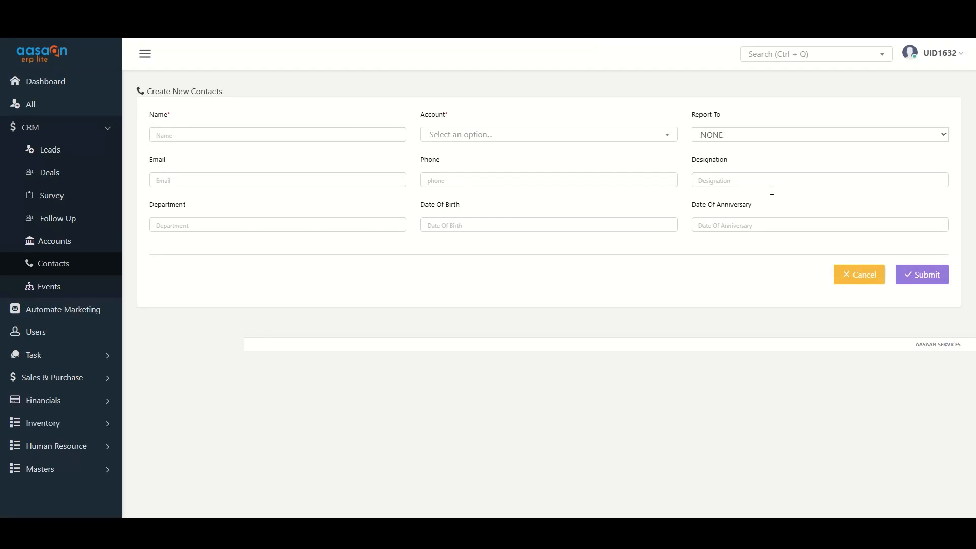
left_click(382, 136)
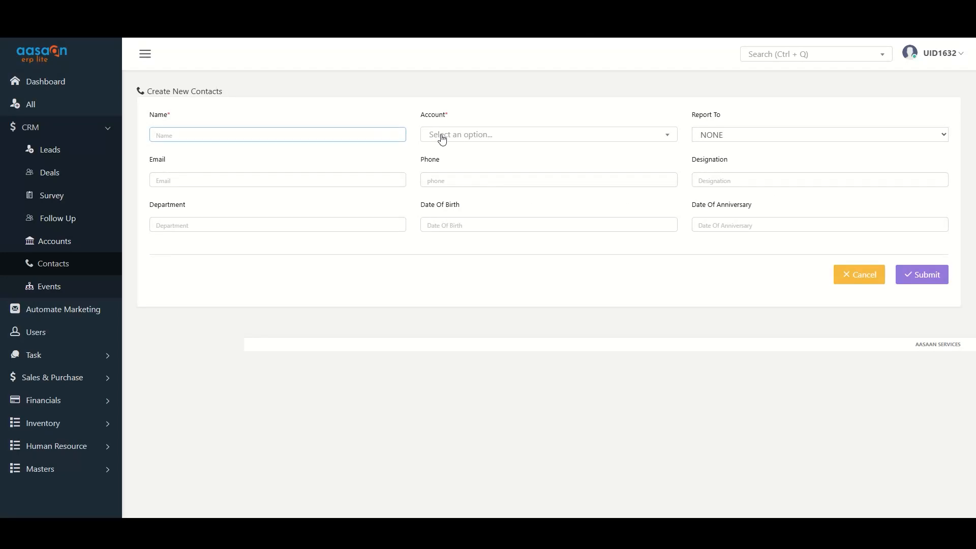
type("Karan")
left_click(522, 293)
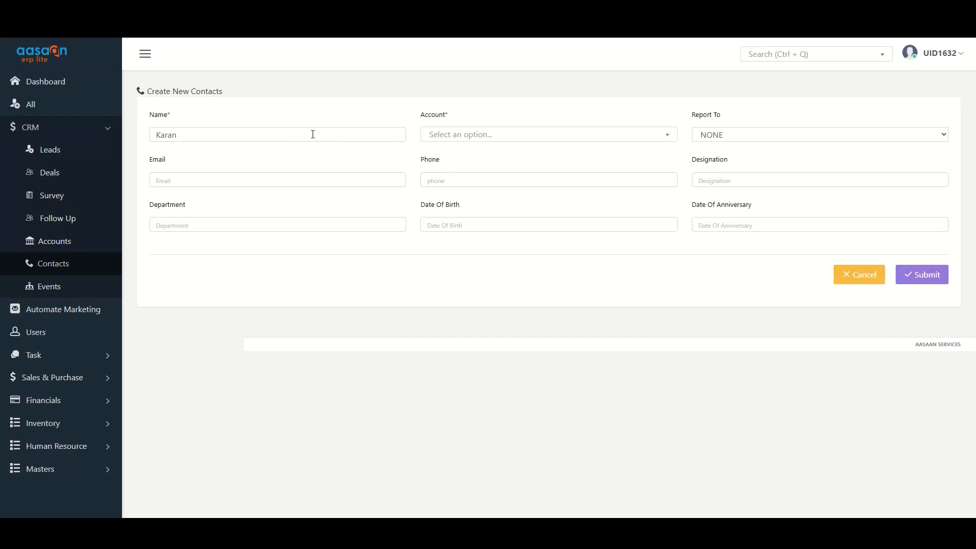
left_click(514, 133)
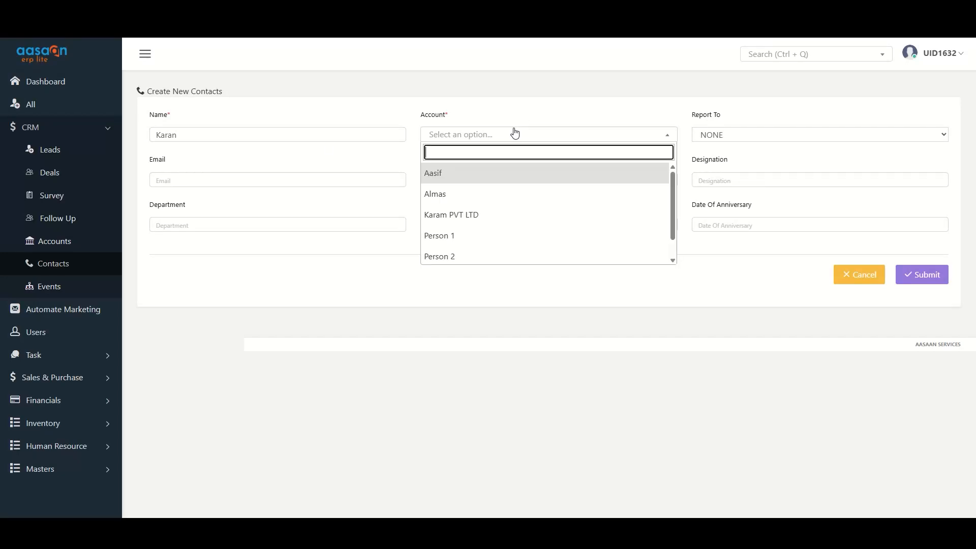
left_click(487, 217)
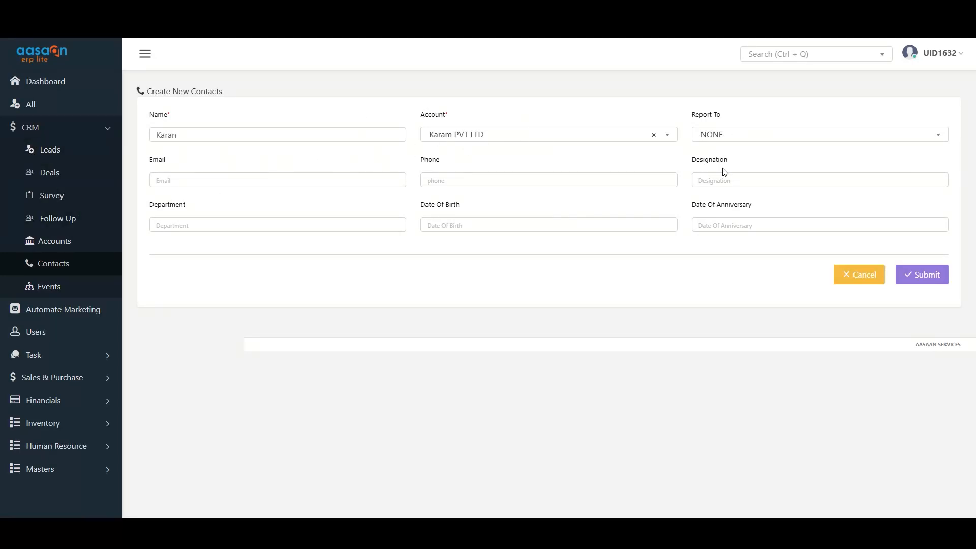
- Enter Manager as the designation, fill in the contact's phone number, and submit the contact
left_click(770, 183)
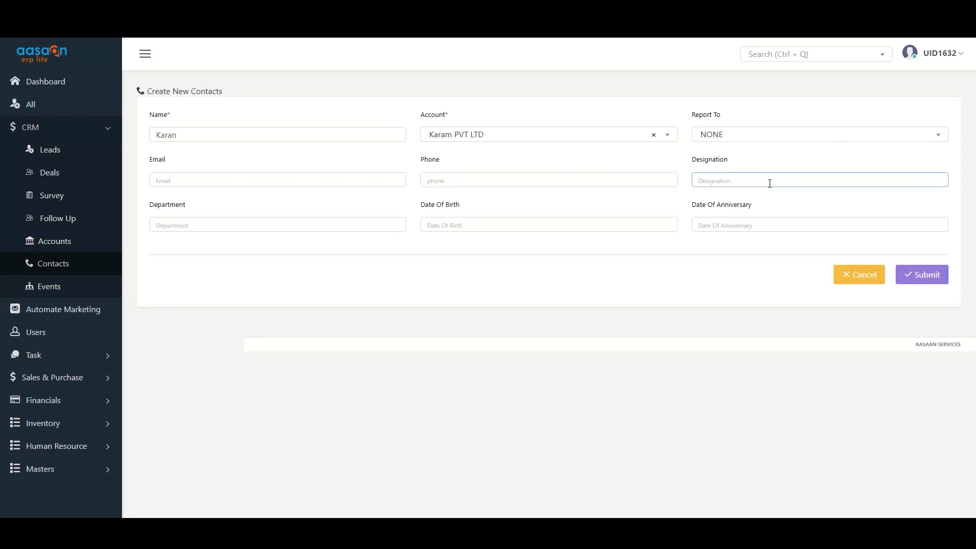
left_click(761, 204)
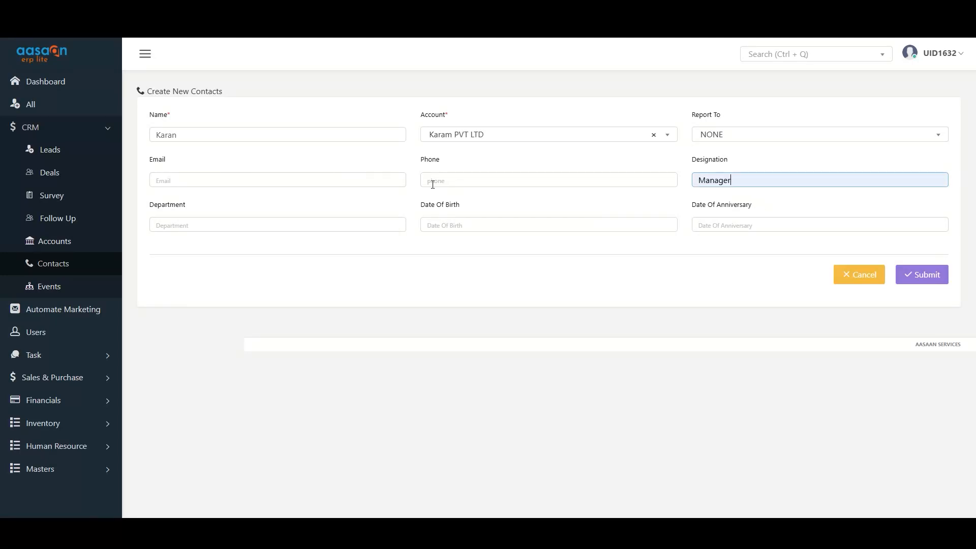
left_click(451, 182)
left_click(514, 211)
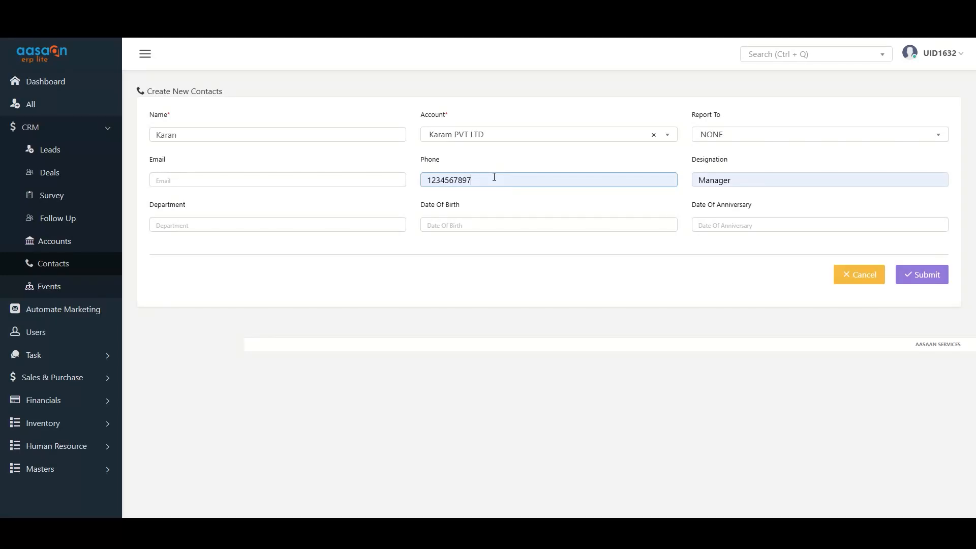
key("BackSpace")
type("4")
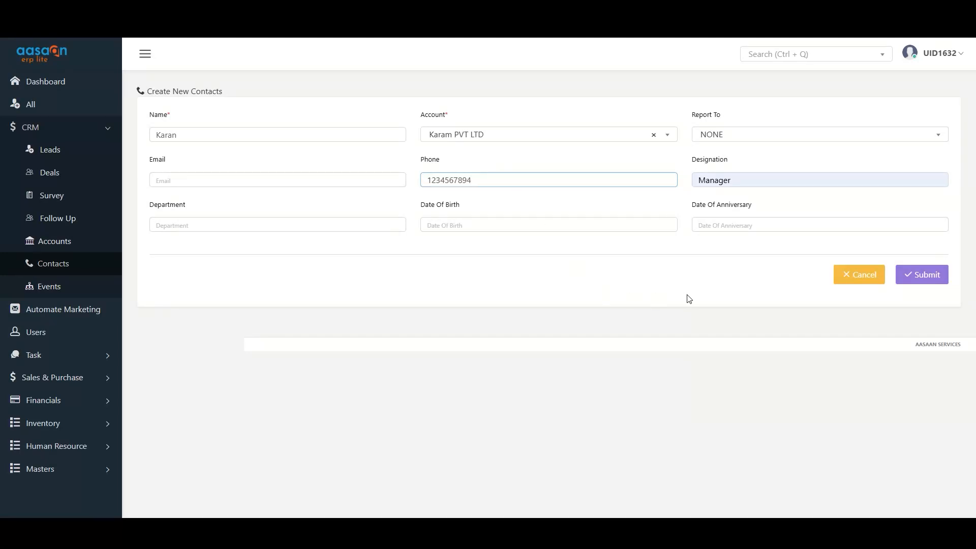
left_click(702, 289)
left_click(916, 275)
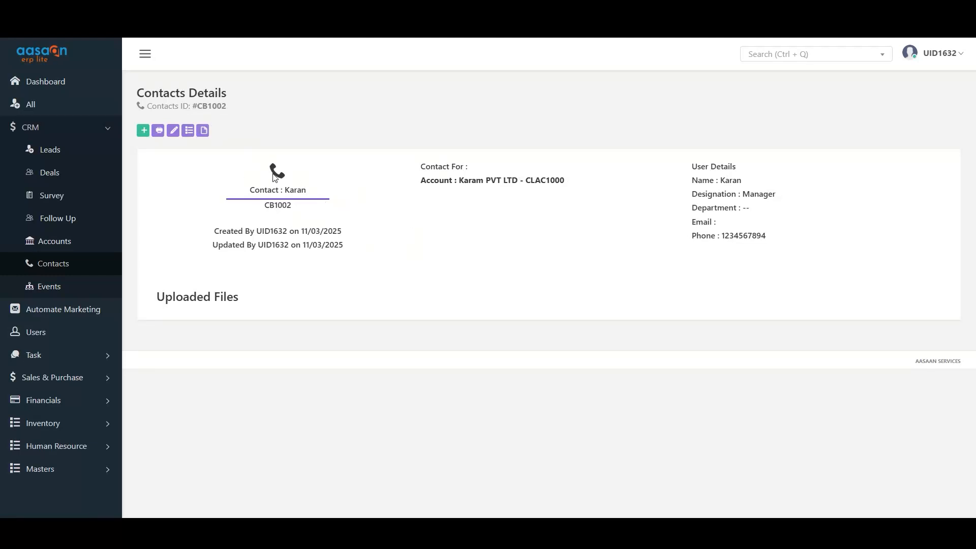
- Return to the contacts list, check the new contact's entry, and show the list's filter fields
left_click(186, 131)
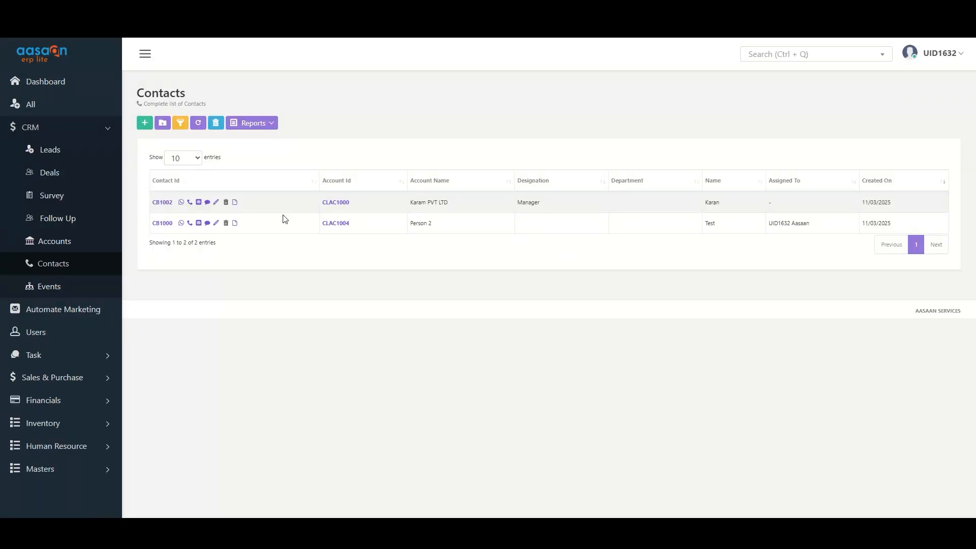
left_click_drag(413, 202, 693, 220)
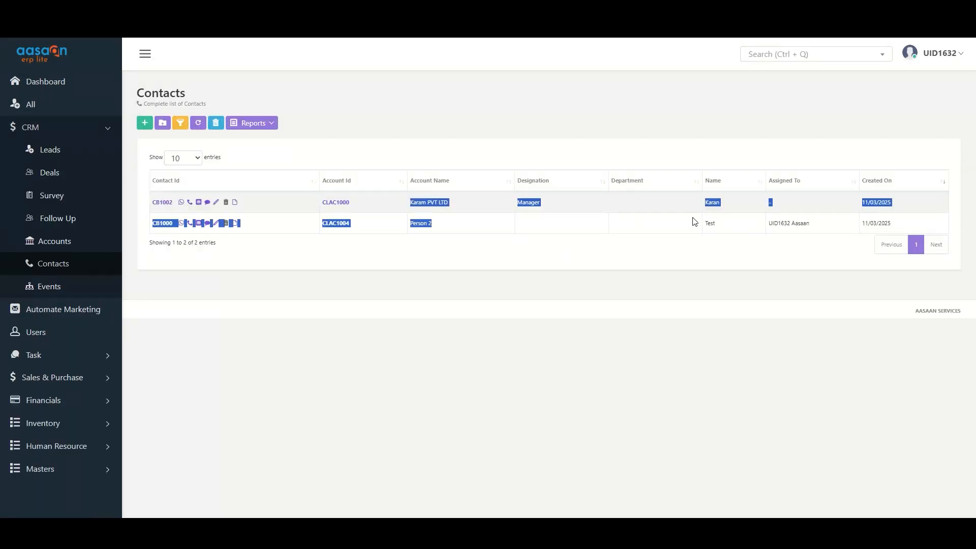
left_click(517, 285)
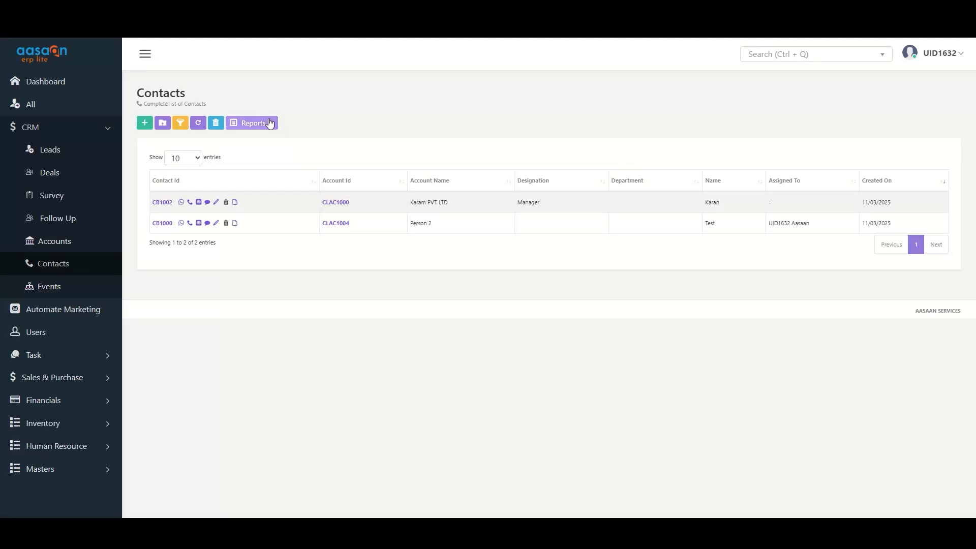
left_click(181, 130)
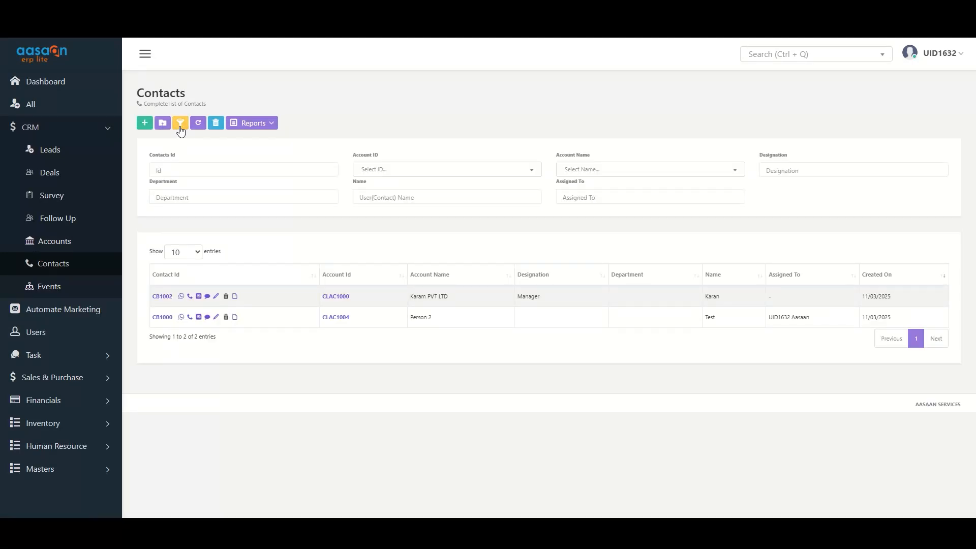